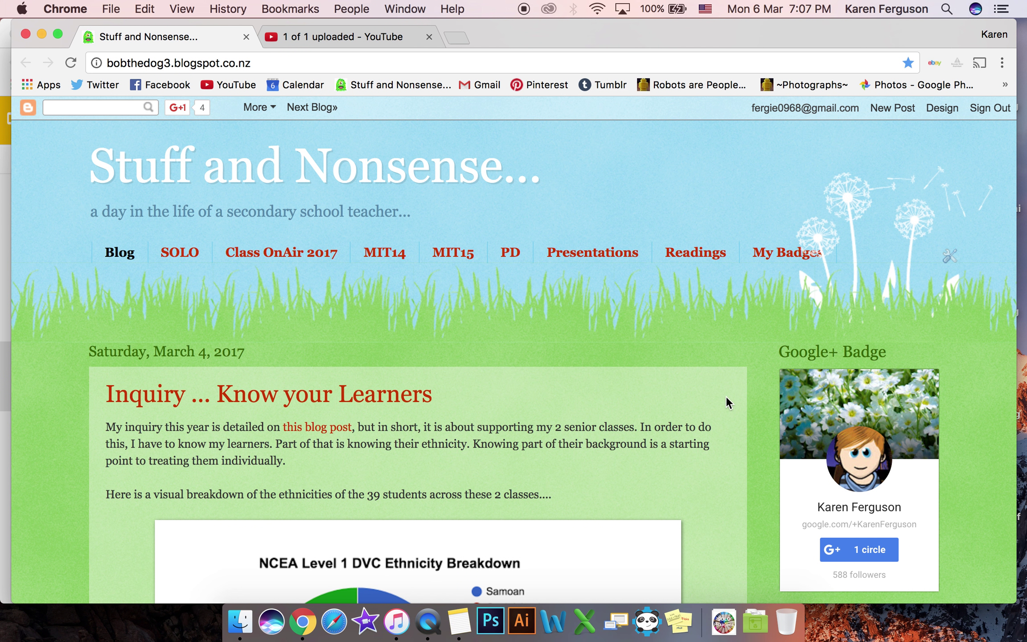
Open the posts labelled 'Teaching as Inquiry' from the blog's tag cloud.
scroll(726, 397, "down", 6)
scroll(726, 397, "down", 10)
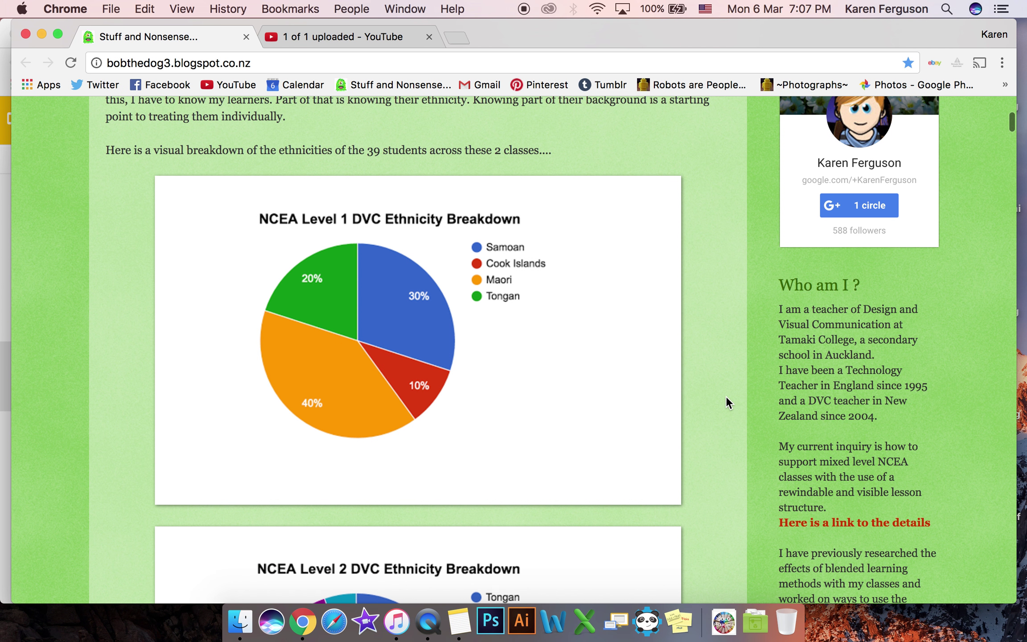
scroll(727, 397, "down", 20)
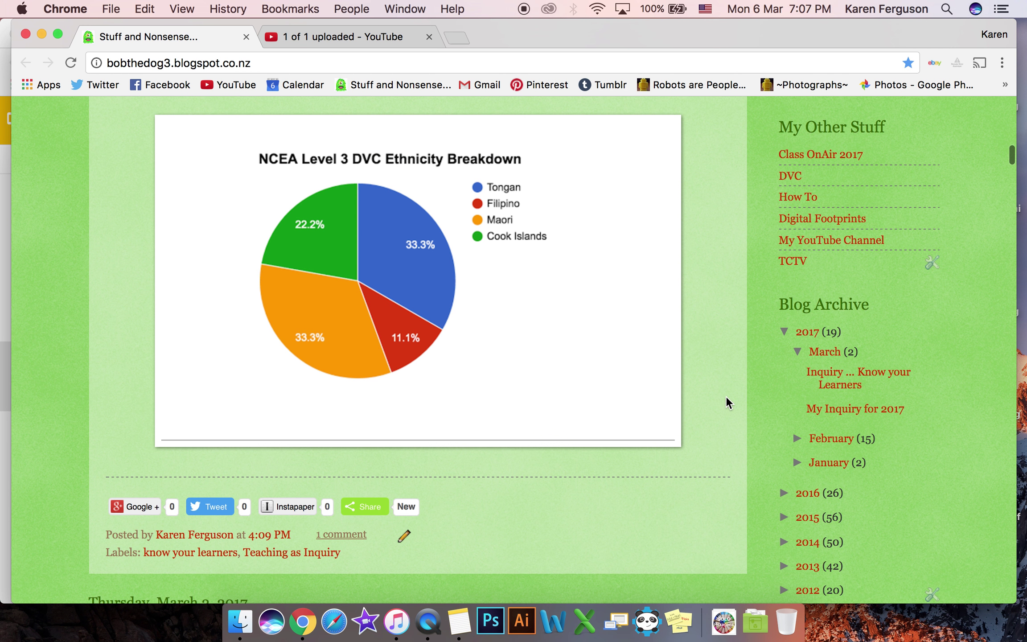
scroll(725, 396, "down", 10)
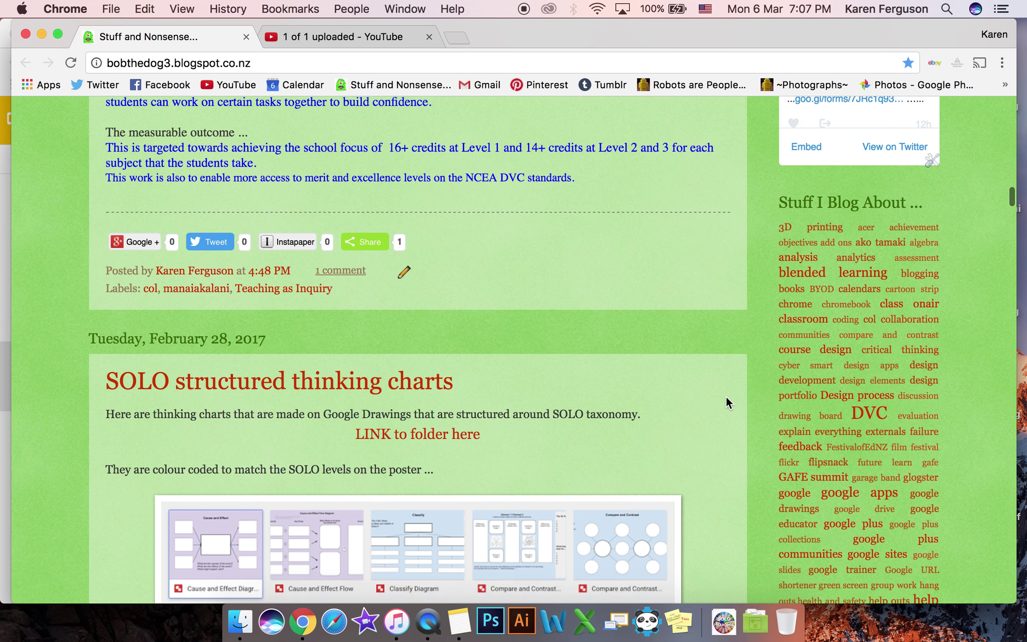
scroll(726, 397, "down", 7)
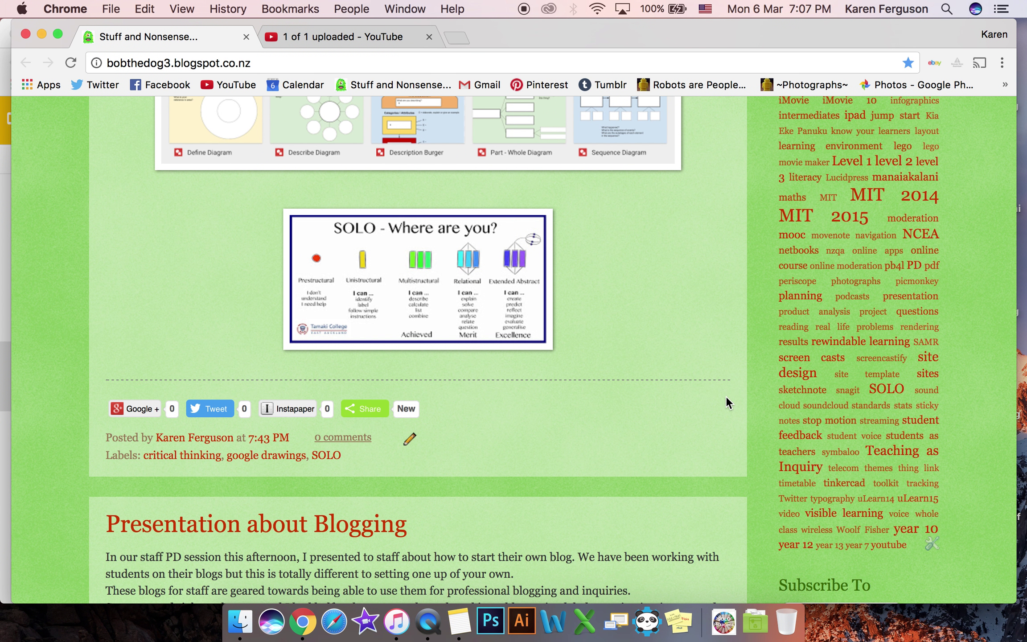
left_click(891, 451)
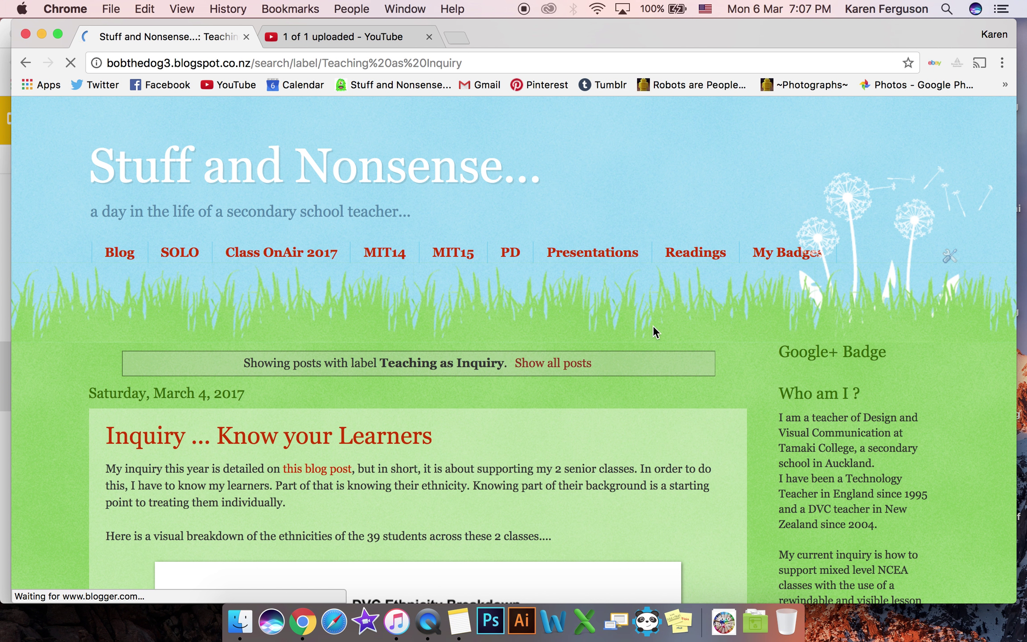
Select the 'Teaching as Inquiry' label page's full web address in the address bar.
scroll(713, 451, "down", 3)
scroll(712, 452, "down", 3)
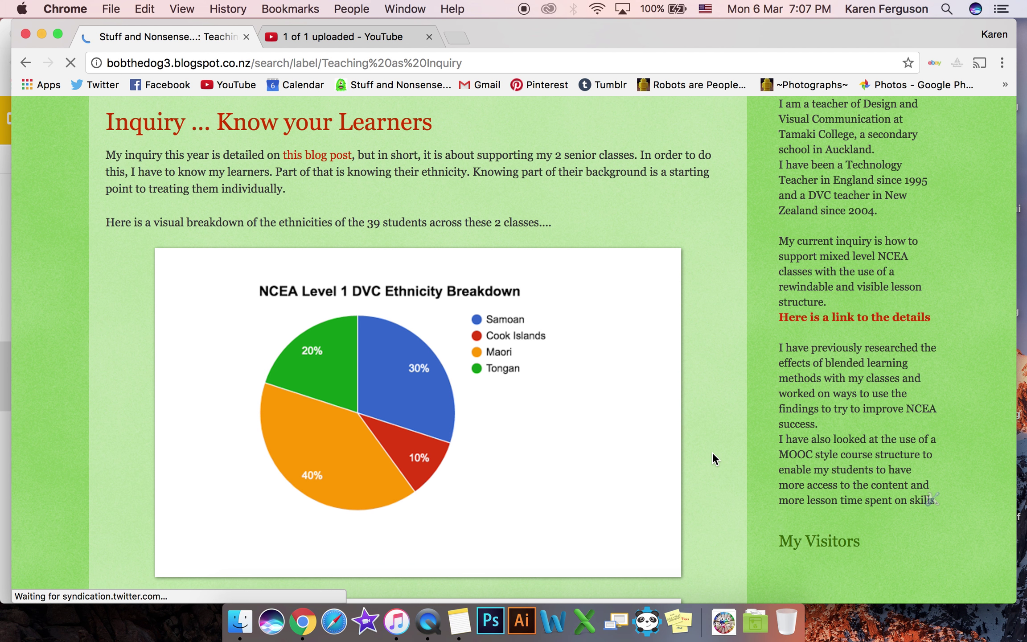
scroll(712, 451, "up", 5)
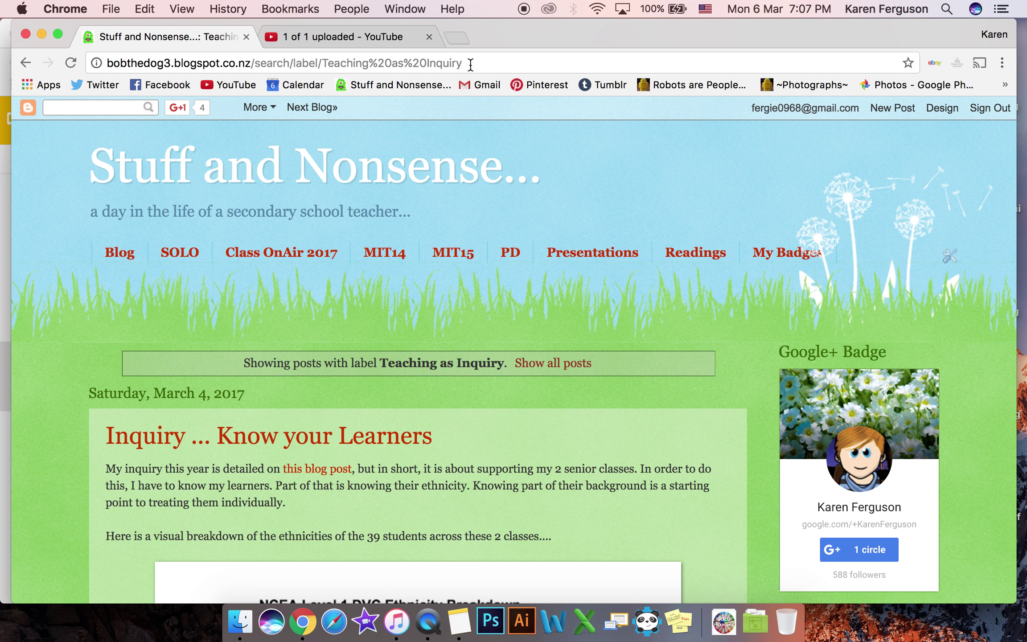
left_click_drag(471, 64, 107, 64)
key("super+c")
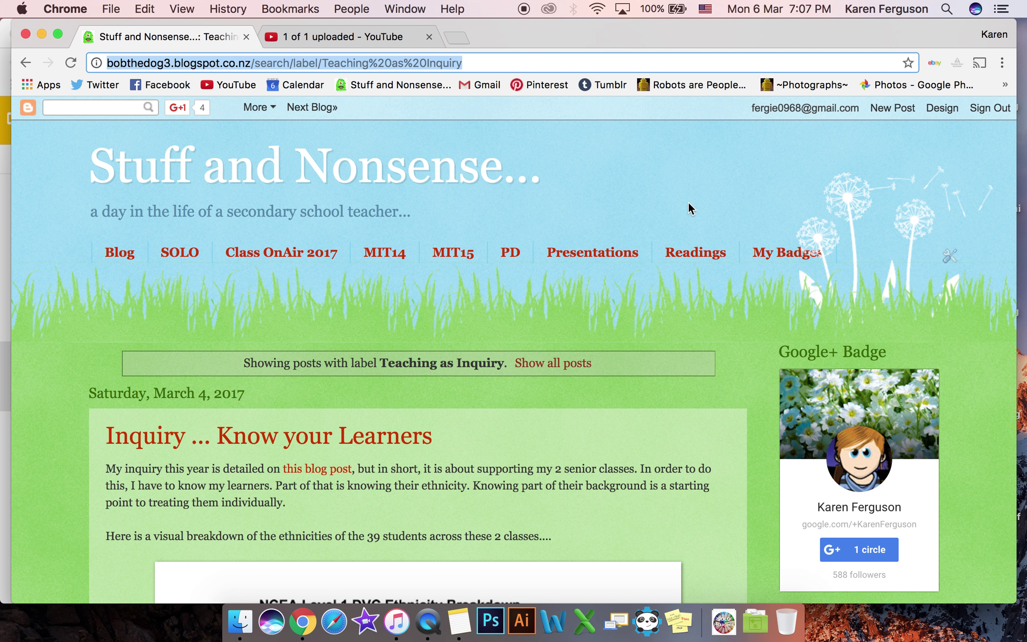
left_click(942, 109)
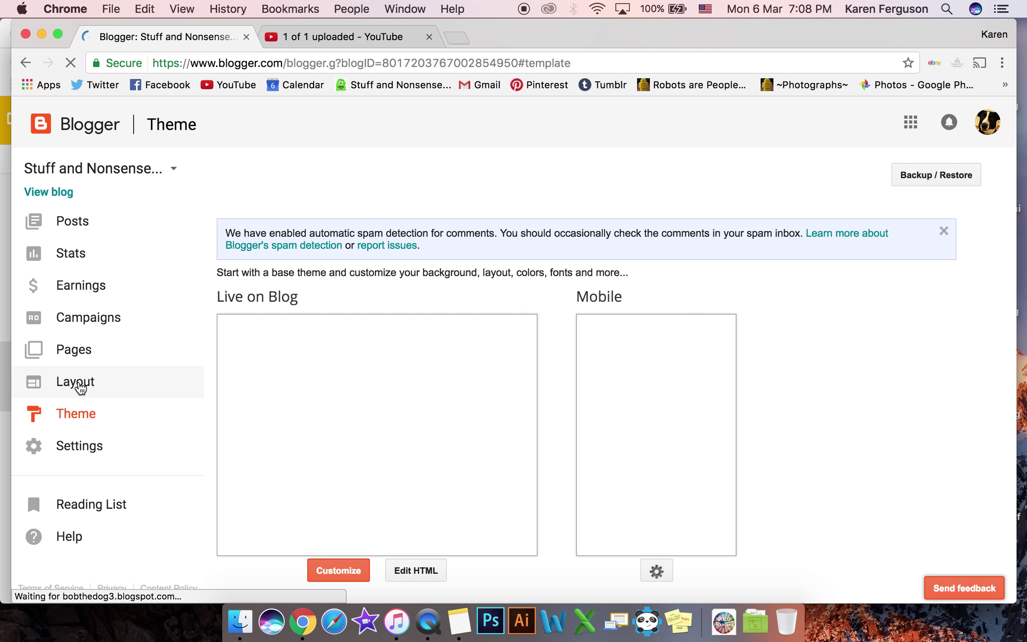
Go to Layout and edit the Pages gadget in the Cross-Column section.
left_click(83, 388)
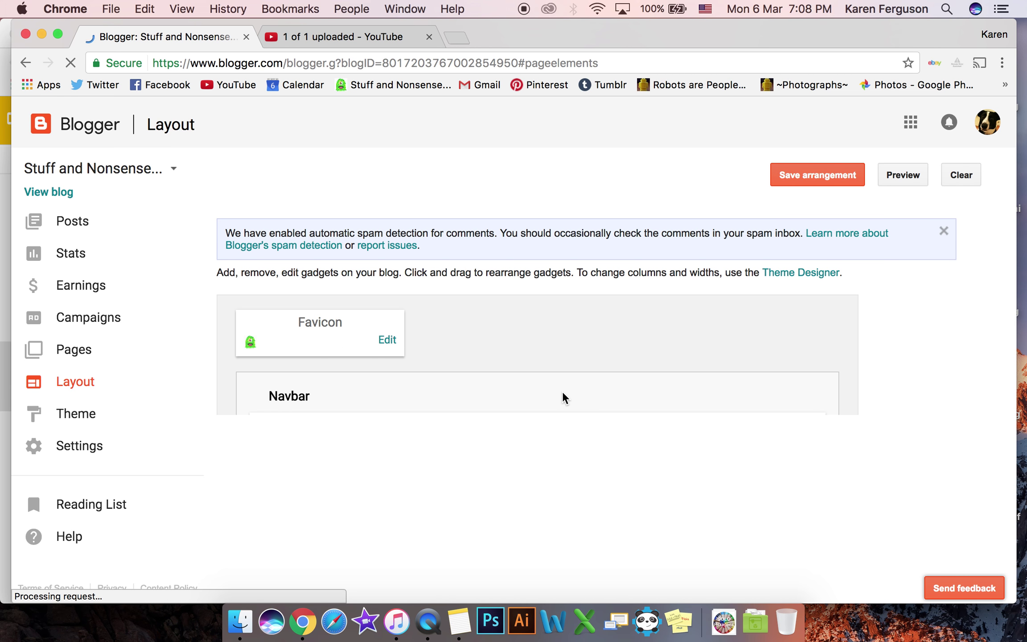
scroll(564, 397, "down", 5)
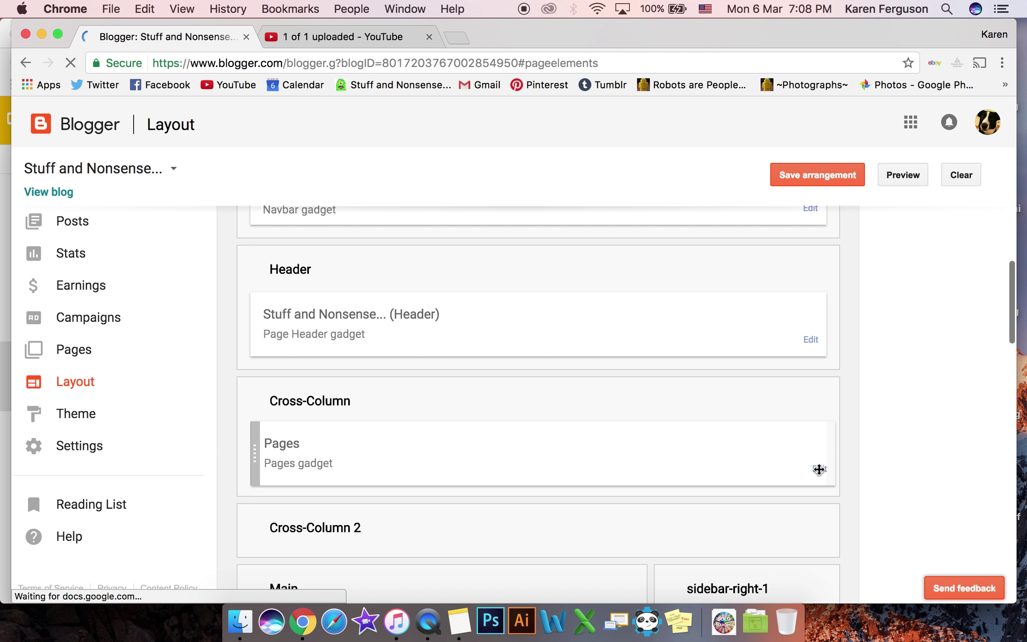
left_click(820, 469)
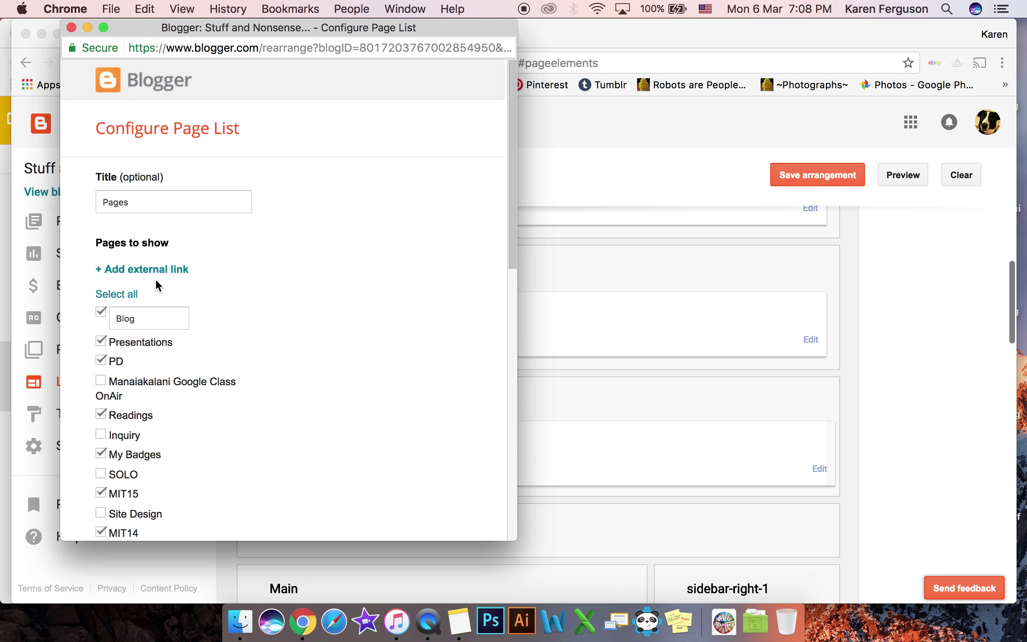
Add an external link titled 'Inquiry' with the pasted Teaching as Inquiry label URL.
left_click(156, 279)
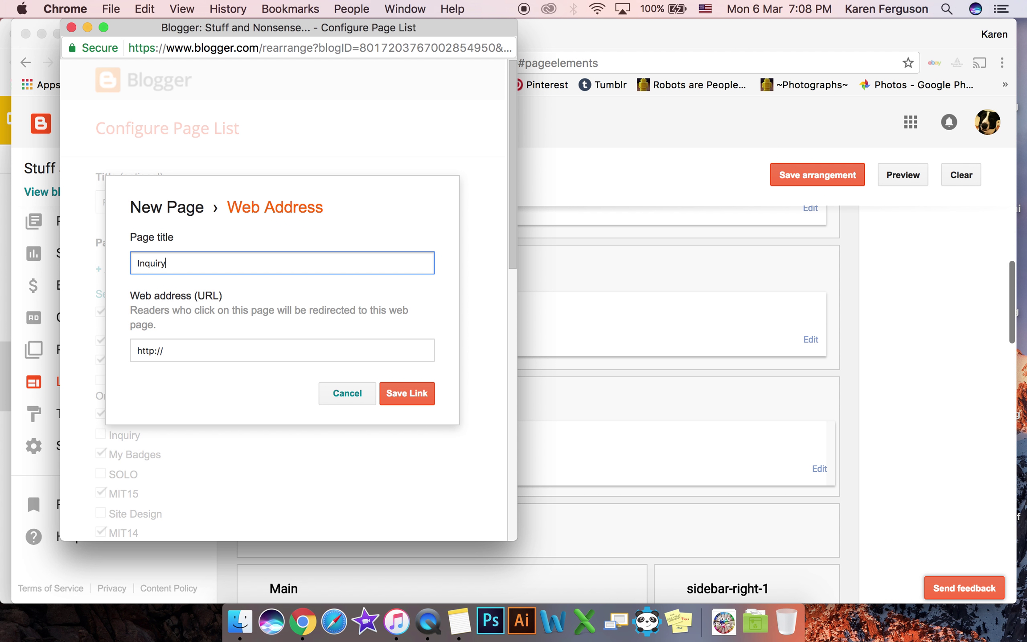
key("Tab")
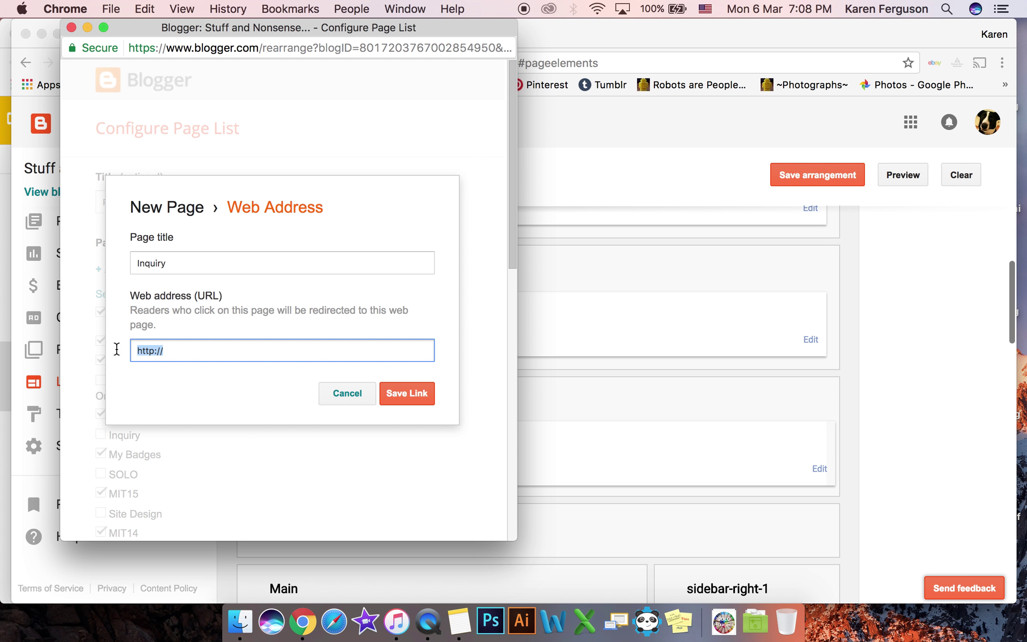
key("super+v")
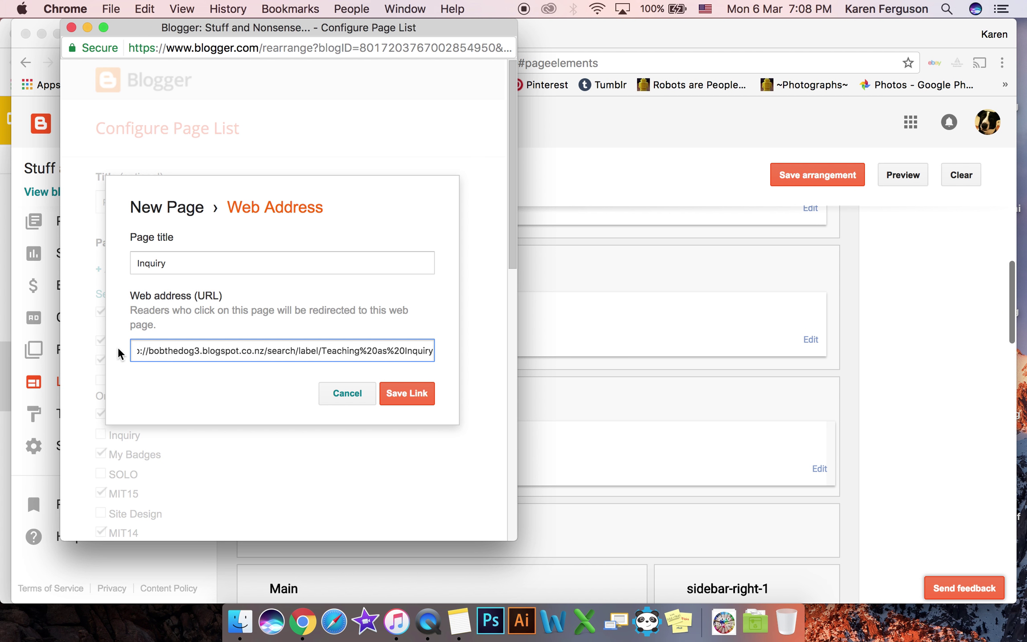
left_click(403, 397)
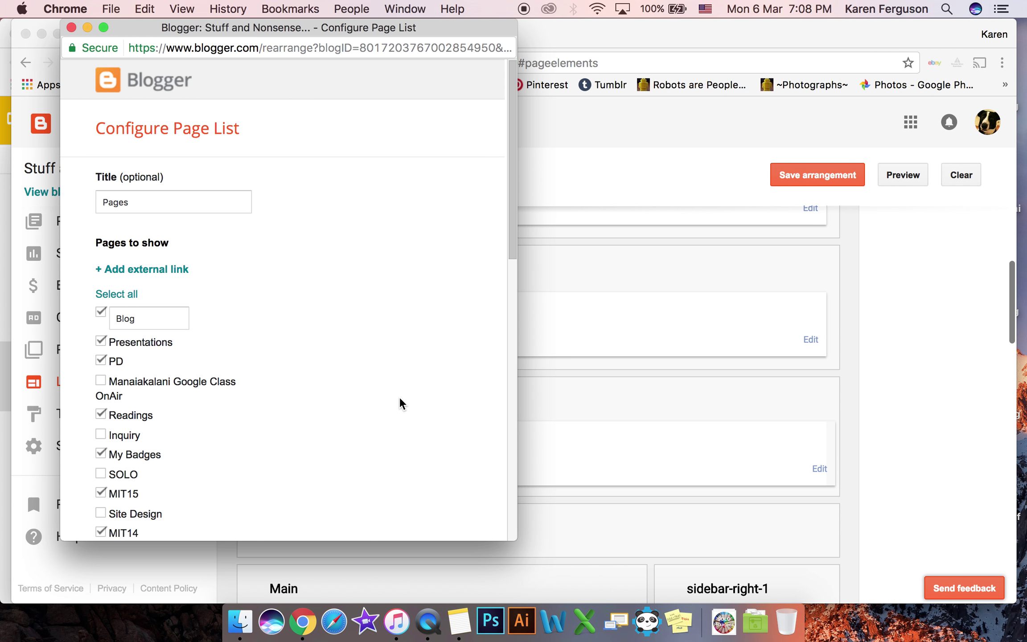
Move Inquiry directly below Class OnAir 2017 in List Order and save the page list.
scroll(402, 404, "down", 10)
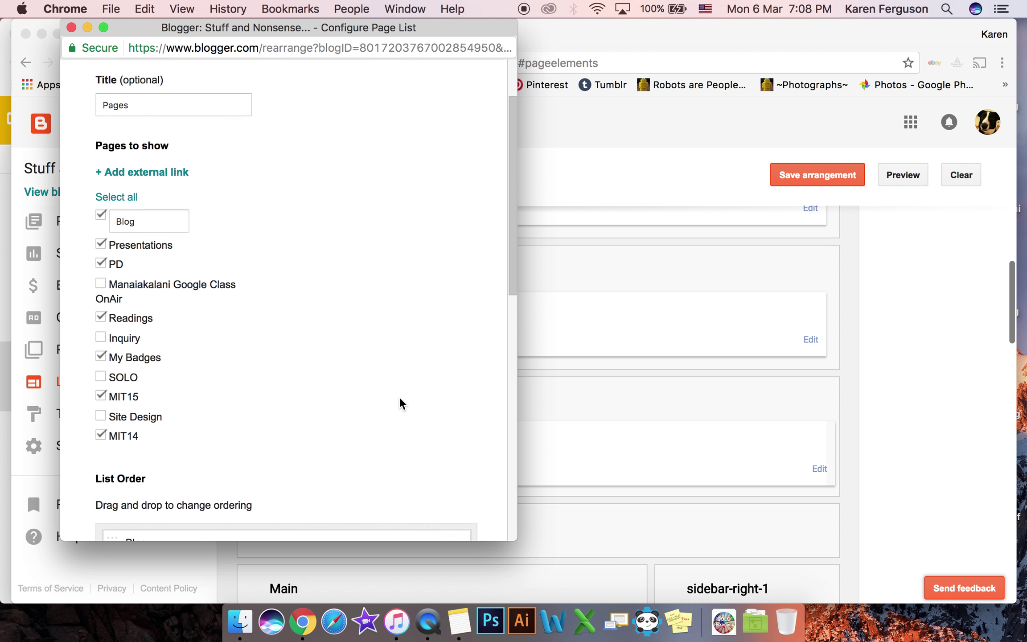
scroll(402, 403, "down", 2)
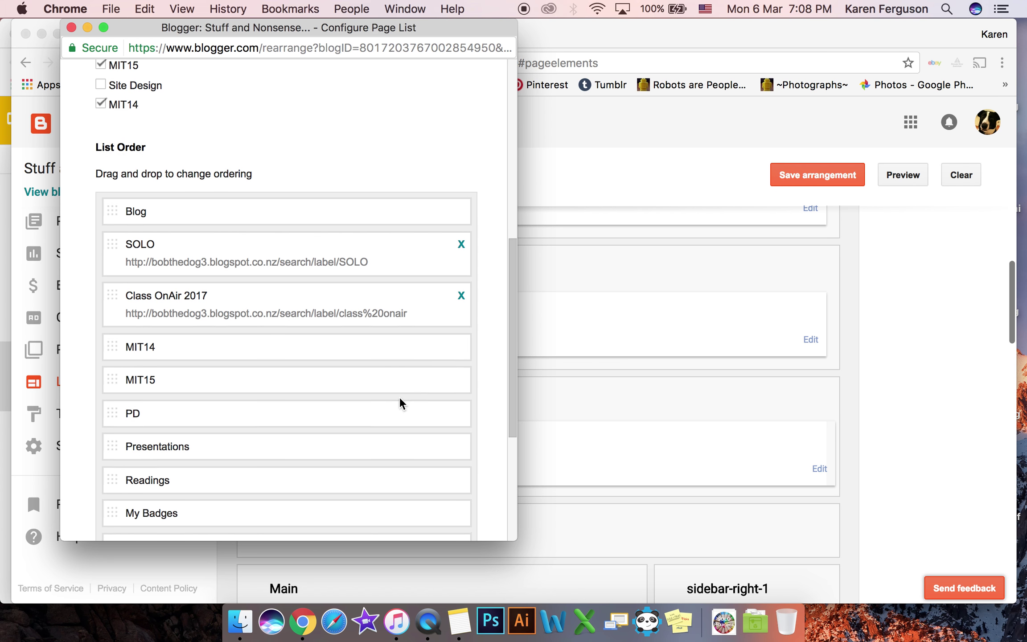
scroll(403, 404, "down", 8)
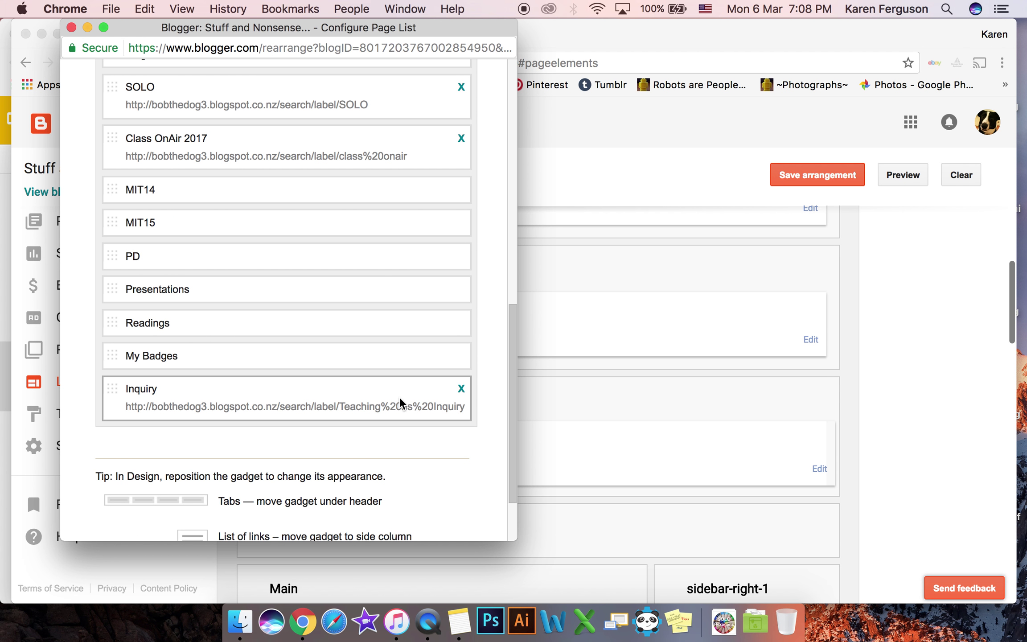
scroll(309, 312, "up", 3)
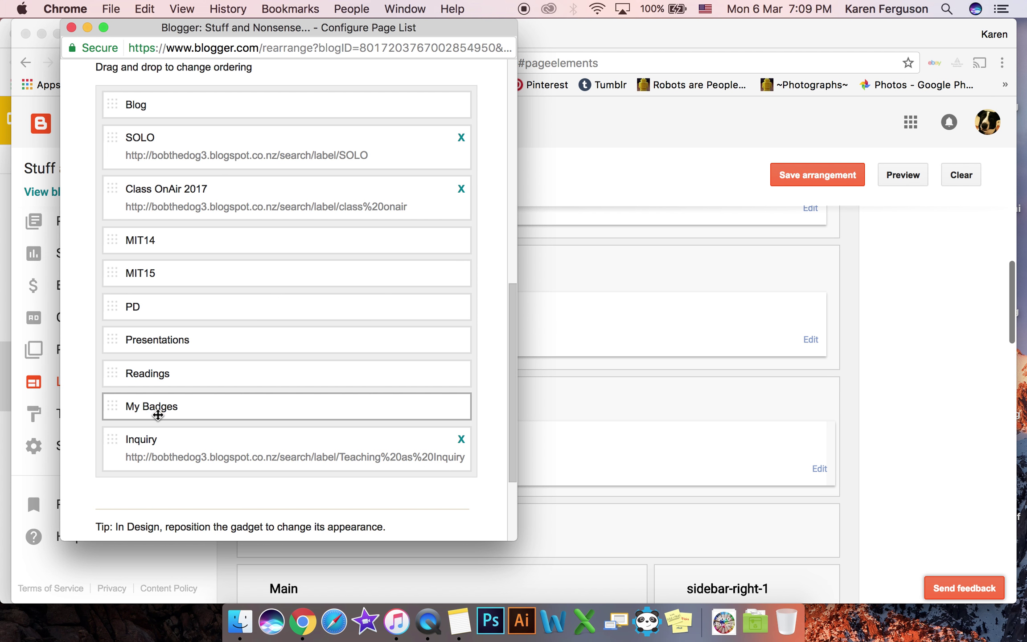
left_click_drag(119, 433, 122, 230)
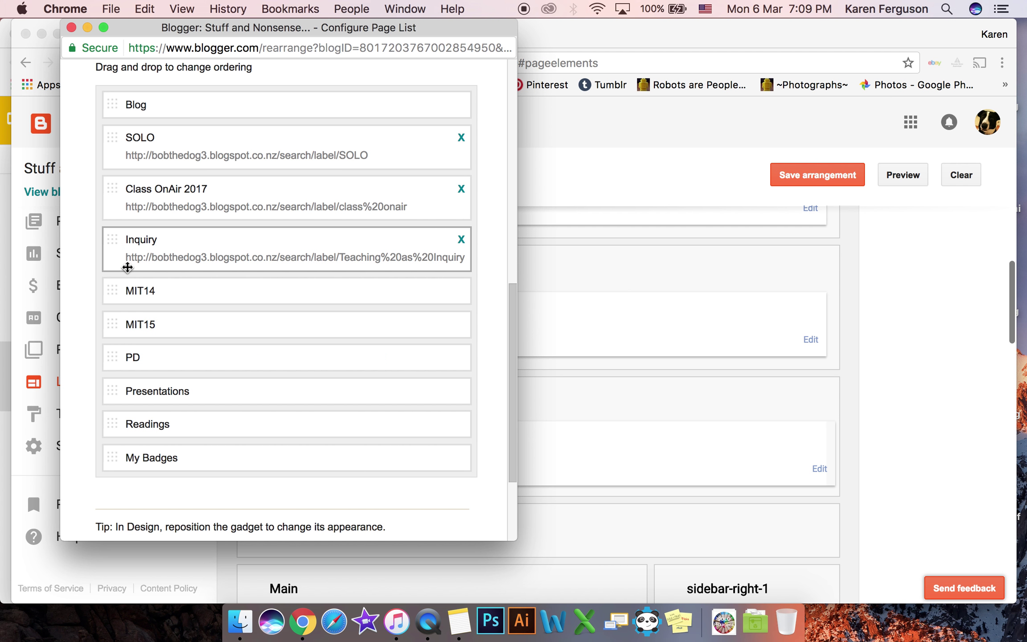
scroll(344, 384, "down", 5)
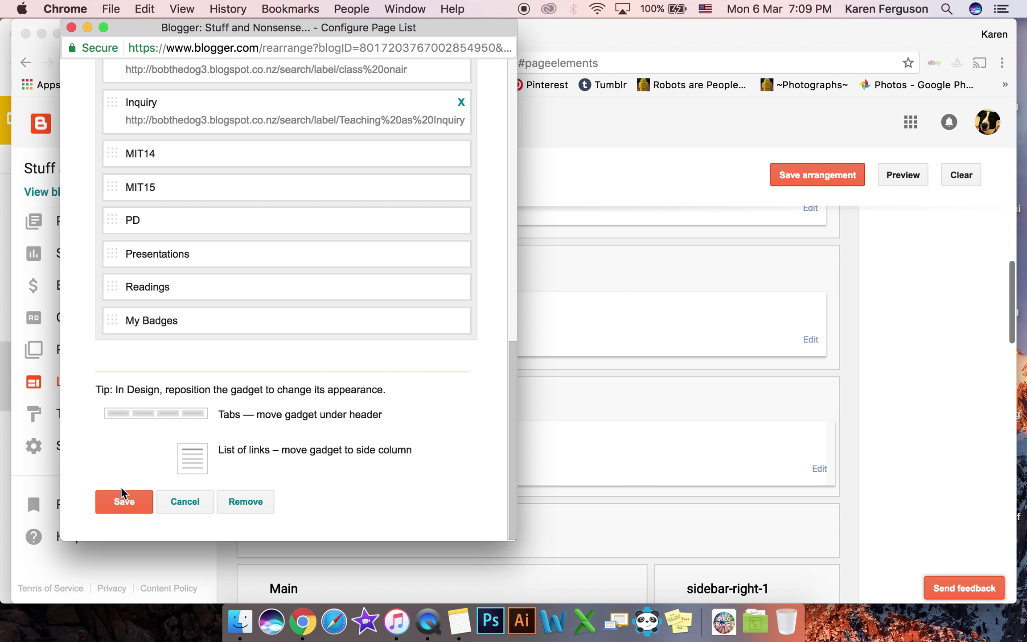
left_click(122, 502)
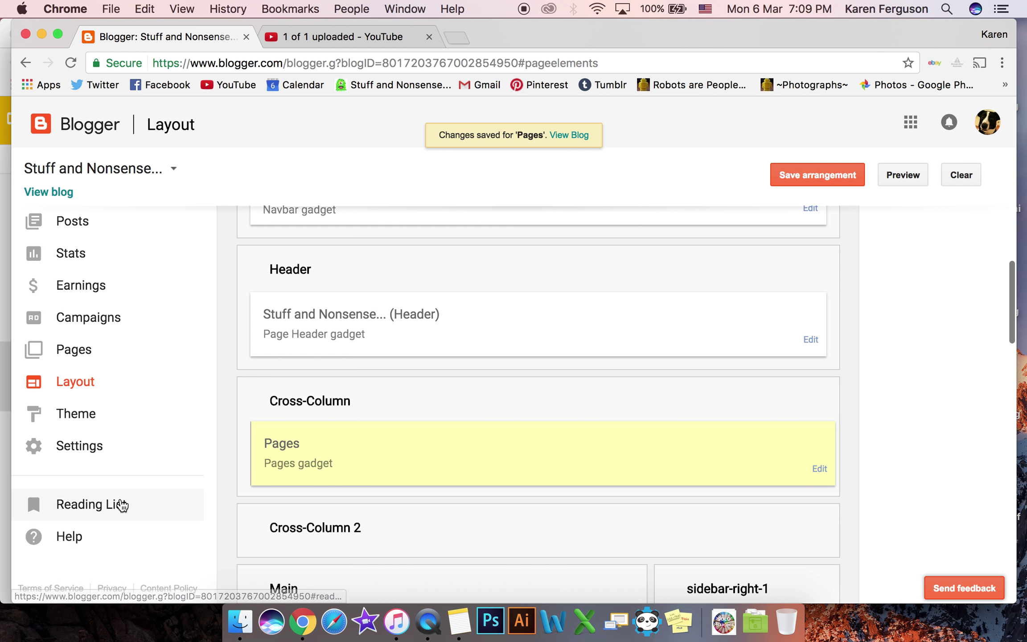
Save the layout arrangement.
left_click(814, 182)
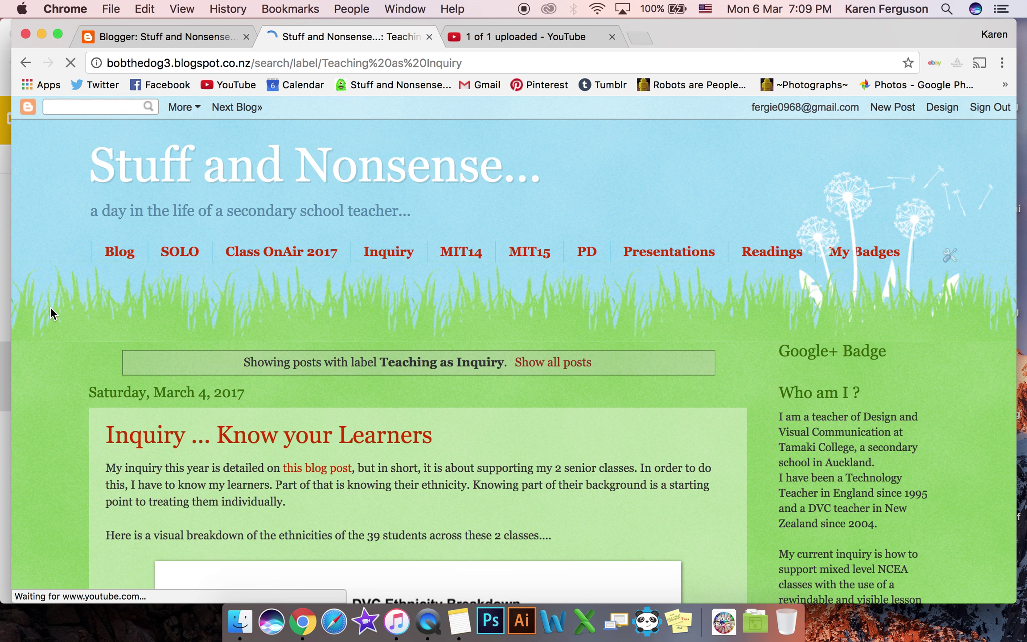
scroll(51, 307, "down", 7)
scroll(50, 314, "down", 1)
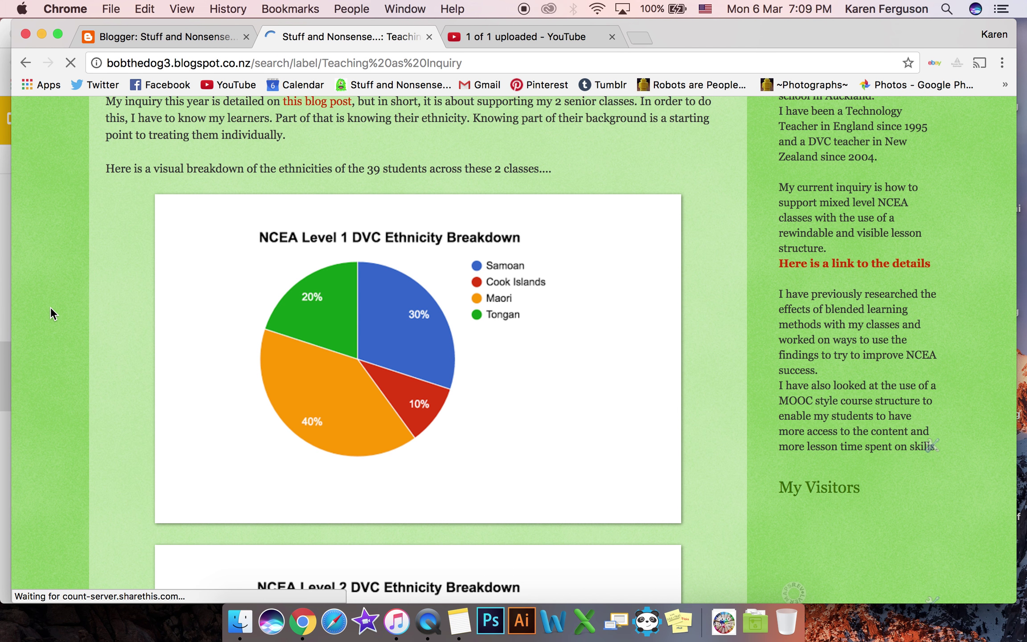
scroll(50, 312, "down", 7)
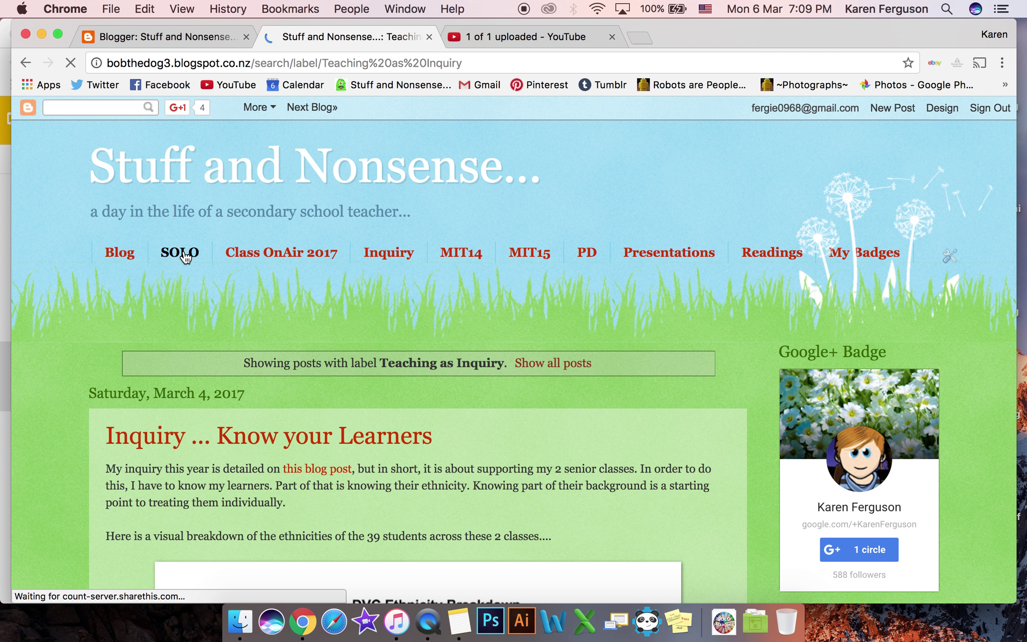
Test the live blog's tabs, starting with SOLO, confirming Inquiry follows Class OnAir 2017.
left_click(185, 257)
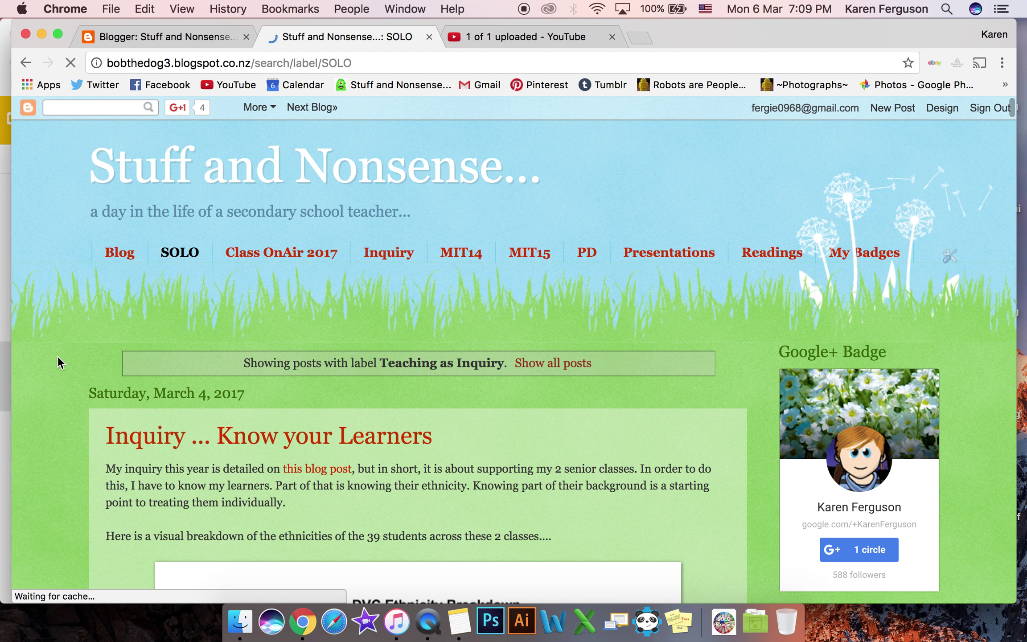
scroll(43, 399, "down", 5)
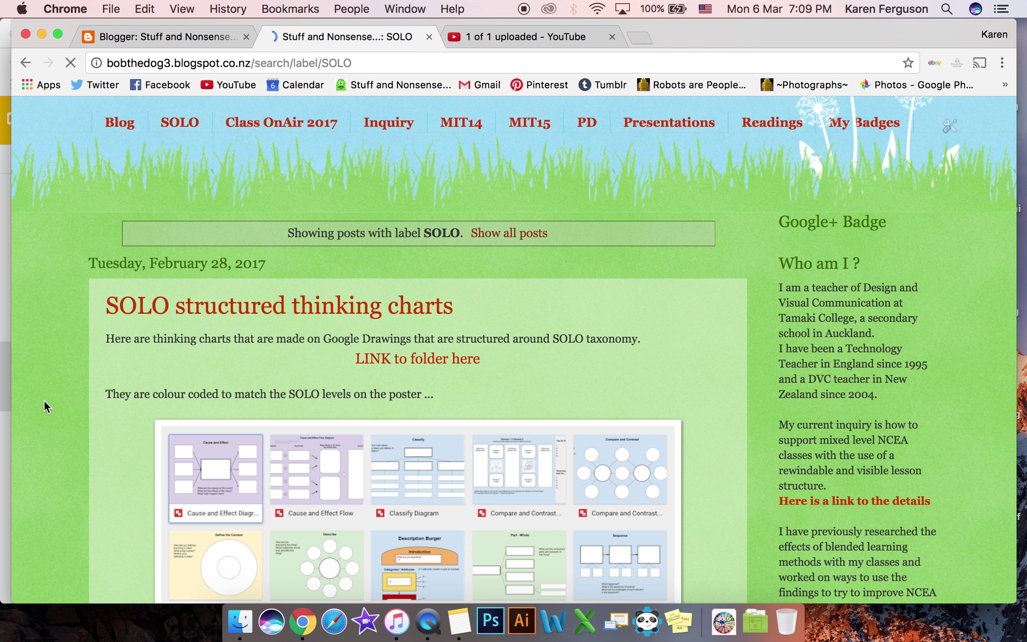
scroll(43, 400, "up", 3)
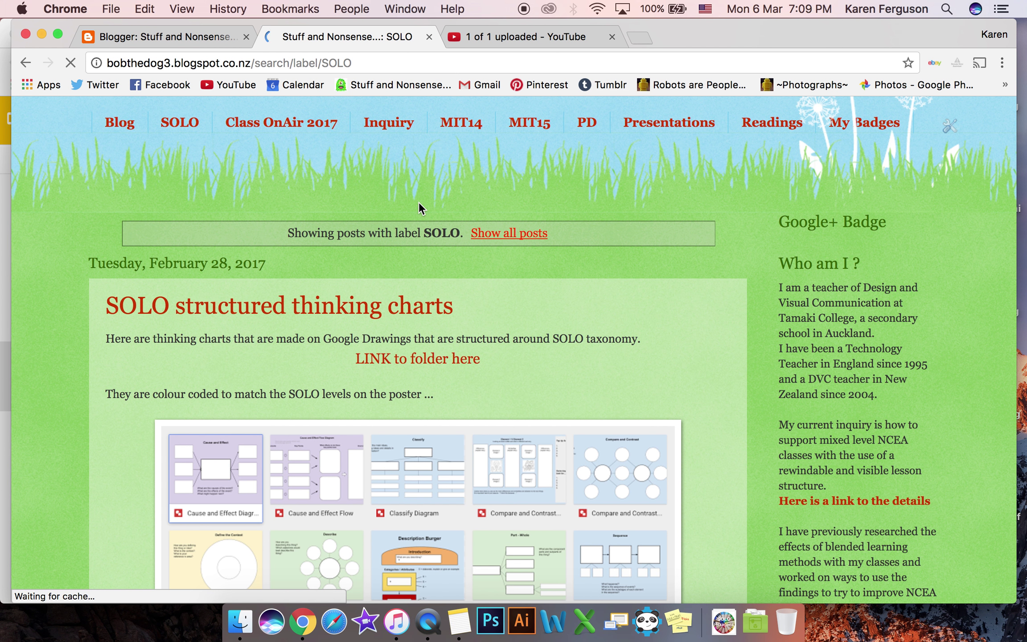
scroll(313, 133, "up", 3)
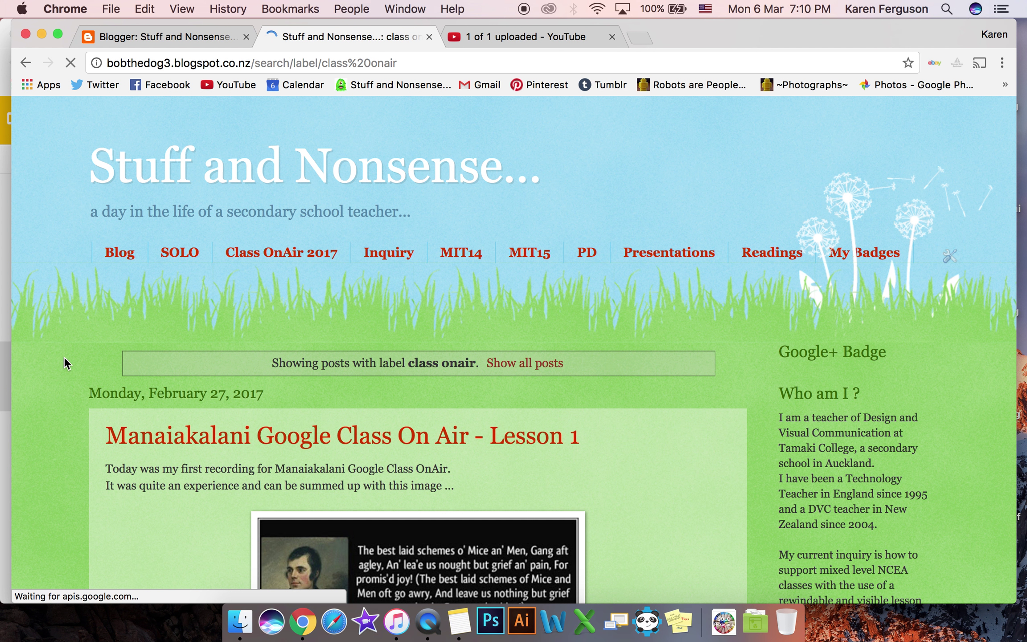
scroll(64, 357, "down", 3)
scroll(64, 357, "down", 2)
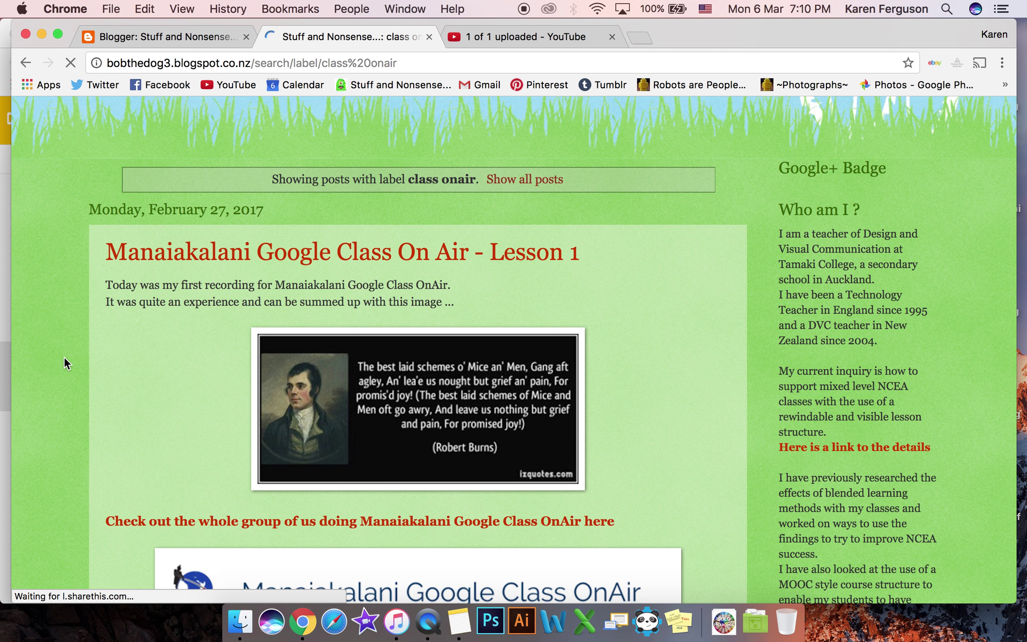